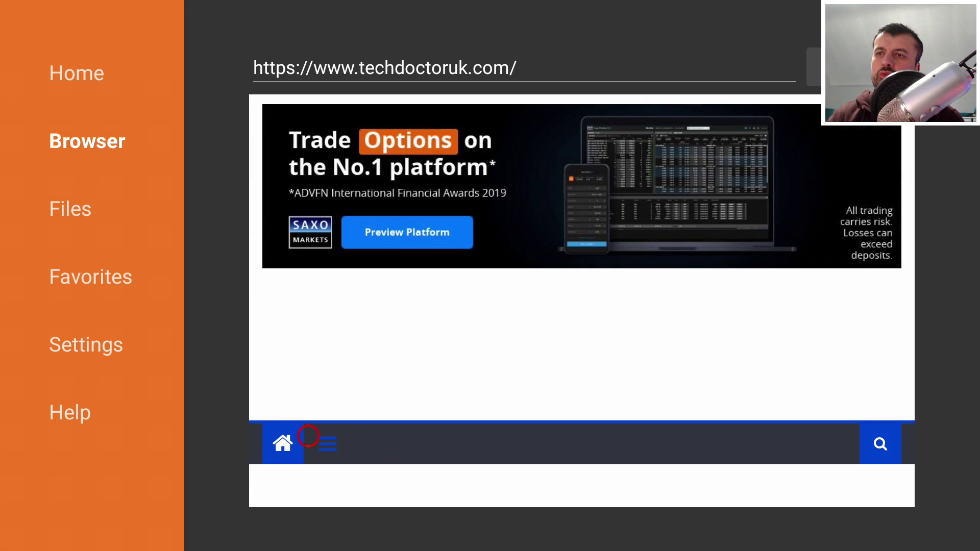
Step: Open the FTVLaunchX page from the custom launcher tutorial and scroll down to its Download Now! link
{"action": "left_click", "coordinate": [341, 438]}
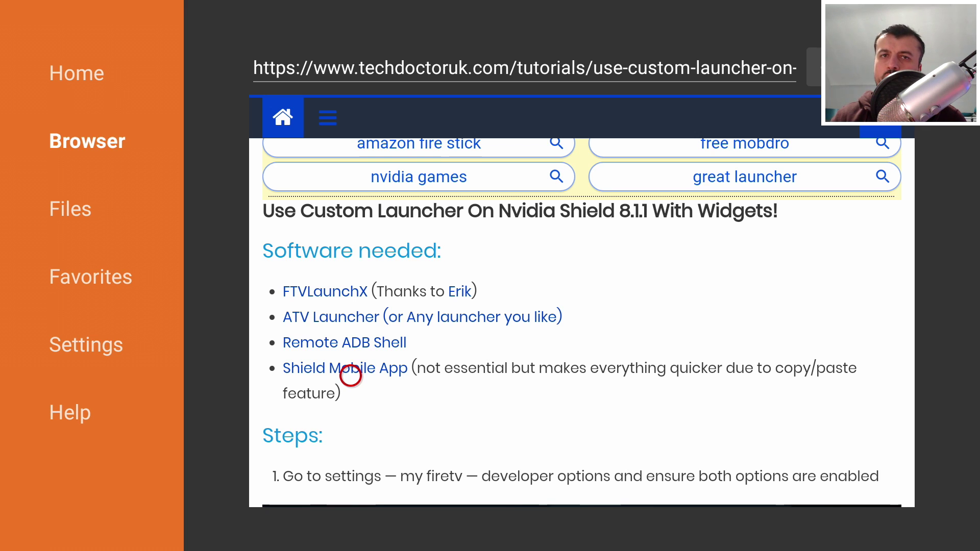
{"action": "left_click", "coordinate": [309, 285]}
{"action": "scroll", "coordinate": [306, 485], "scroll_direction": "down", "scroll_amount": 10}
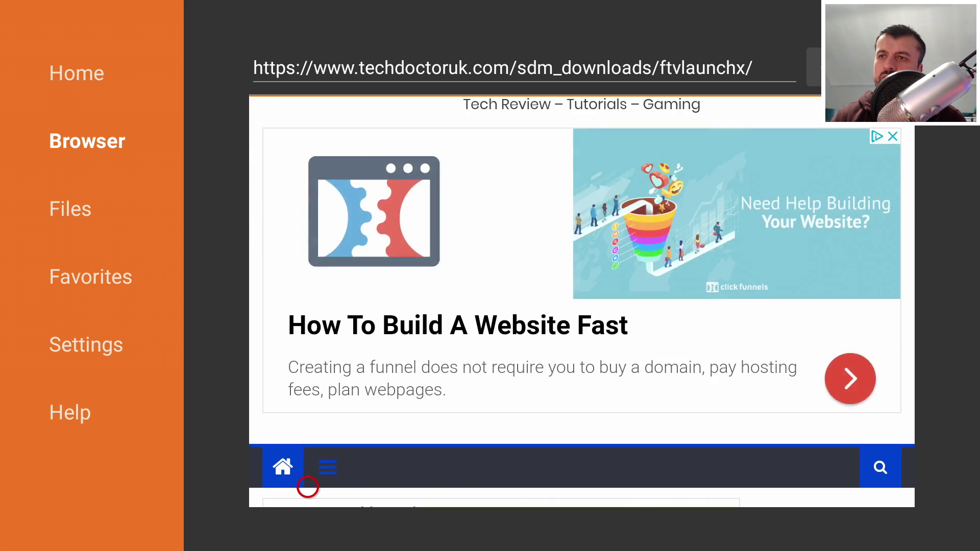
Step: Download and install the FTVLaunchX APK, then open the tutorial's ATV Launcher download page
{"action": "left_click", "coordinate": [307, 393]}
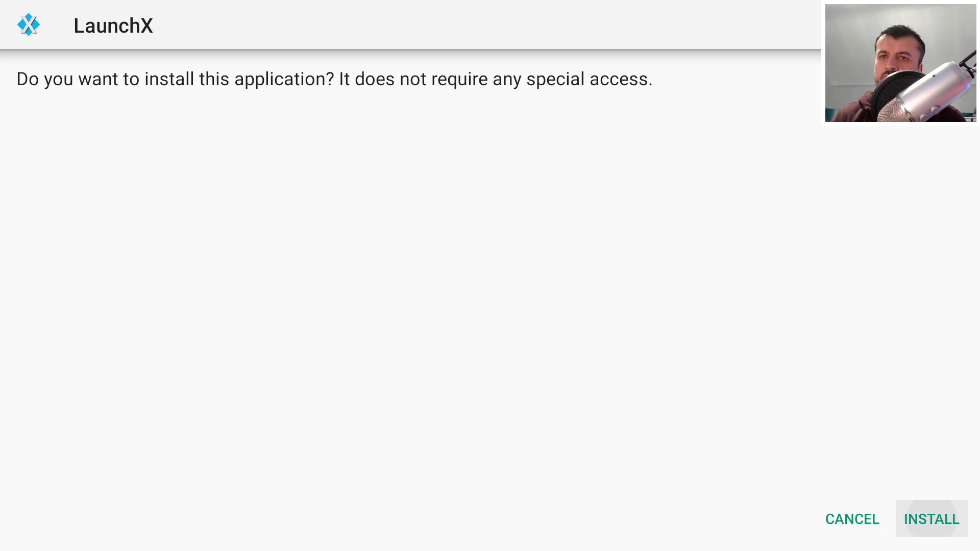
{"action": "key", "text": "Return"}
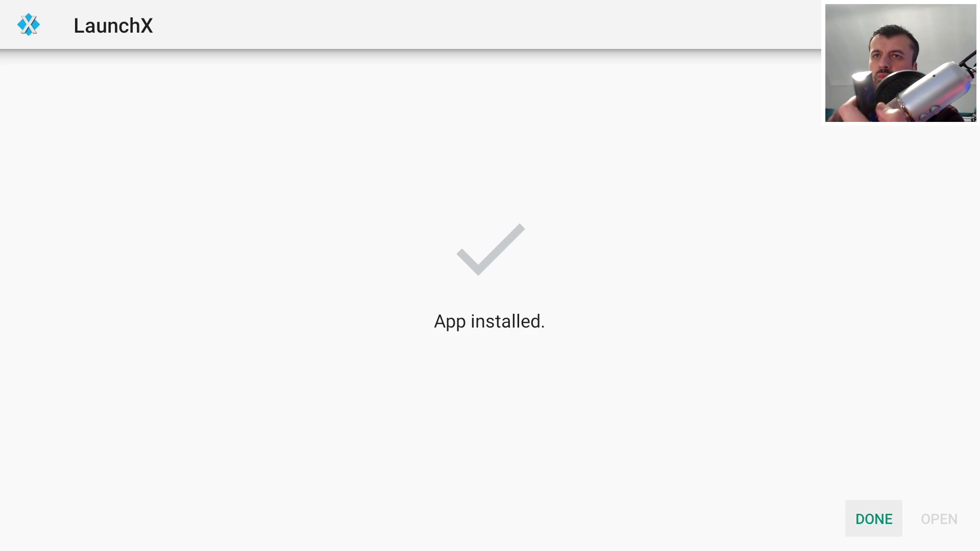
{"action": "key", "text": "Return"}
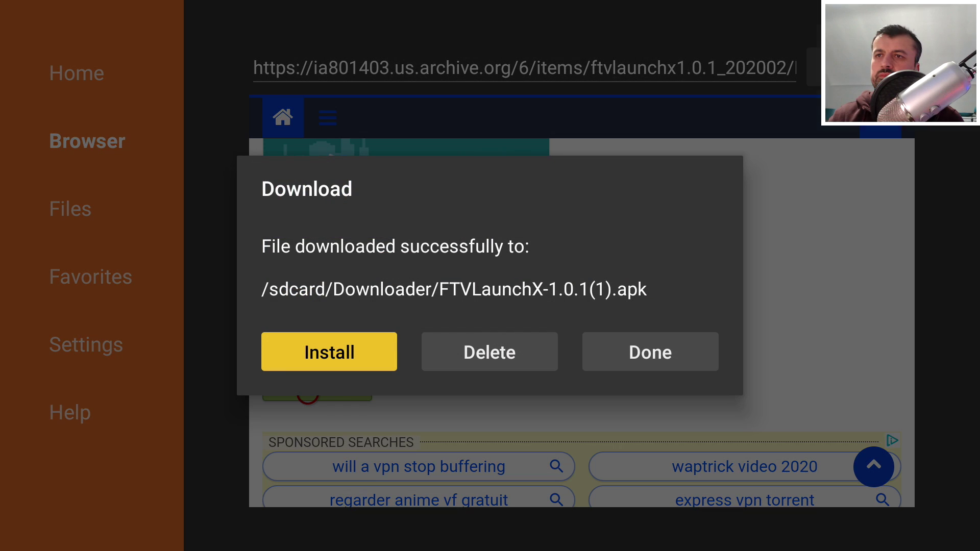
{"action": "key", "text": "Escape"}
{"action": "scroll", "coordinate": [308, 393], "scroll_direction": "up", "scroll_amount": 10}
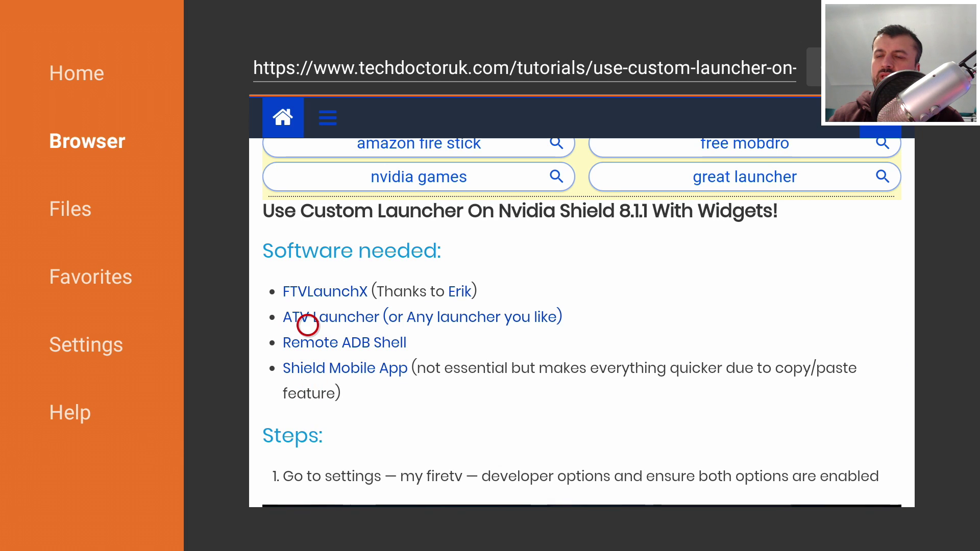
{"action": "left_click", "coordinate": [308, 325]}
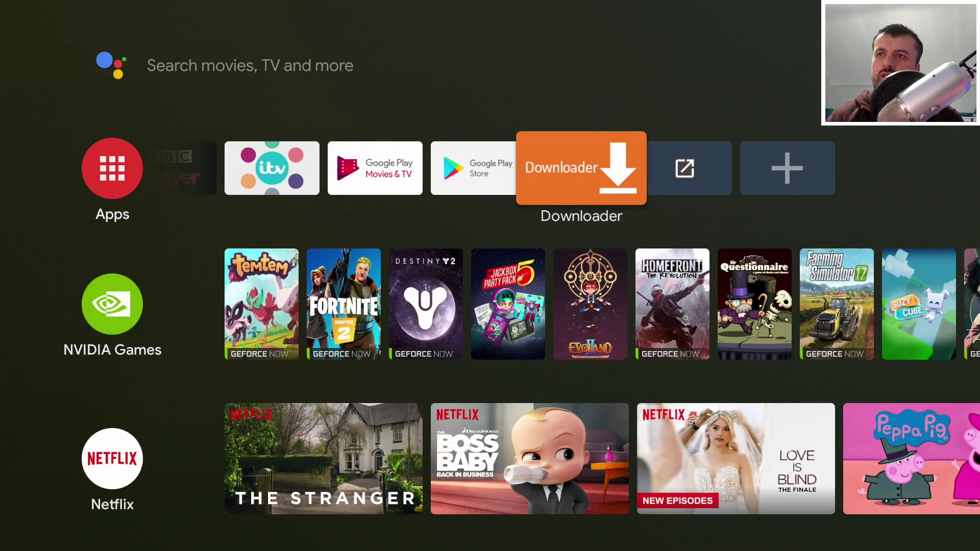
{"action": "key", "text": "Down"}
{"action": "key", "text": "Up"}
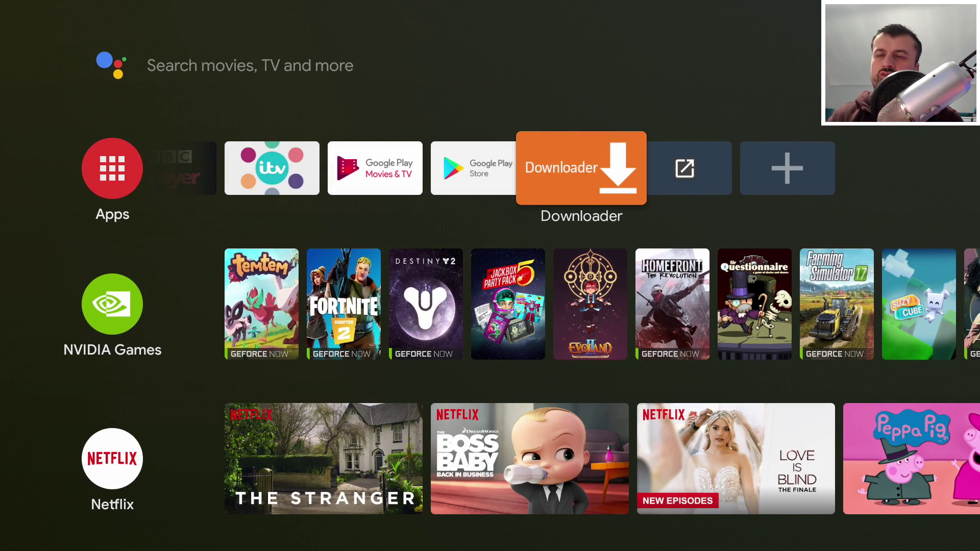
{"action": "key", "text": "Left"}
{"action": "key", "text": "Left"}
{"action": "key", "text": "Left"}
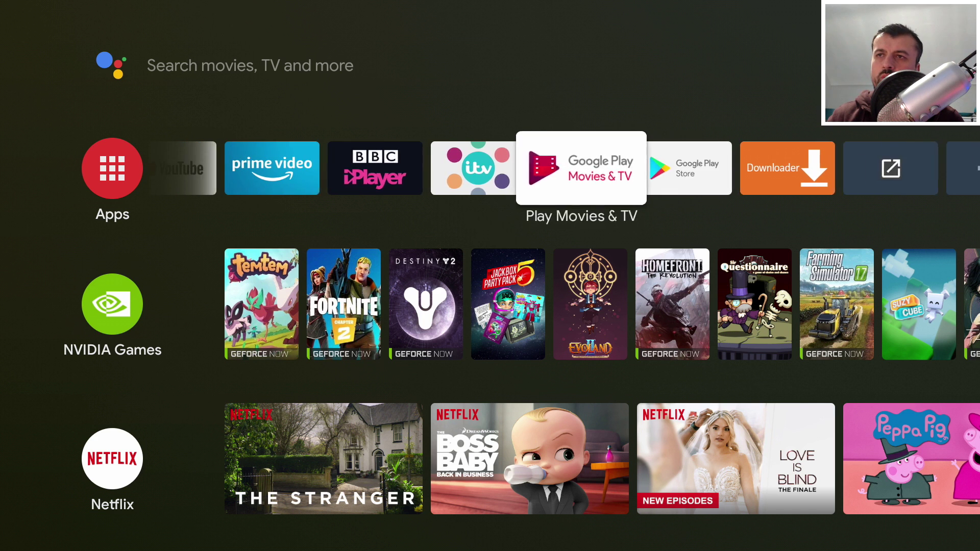
{"action": "key", "text": "Right"}
{"action": "key", "text": "Right"}
{"action": "key", "text": "Right"}
{"action": "key", "text": "Right"}
{"action": "key", "text": "Right"}
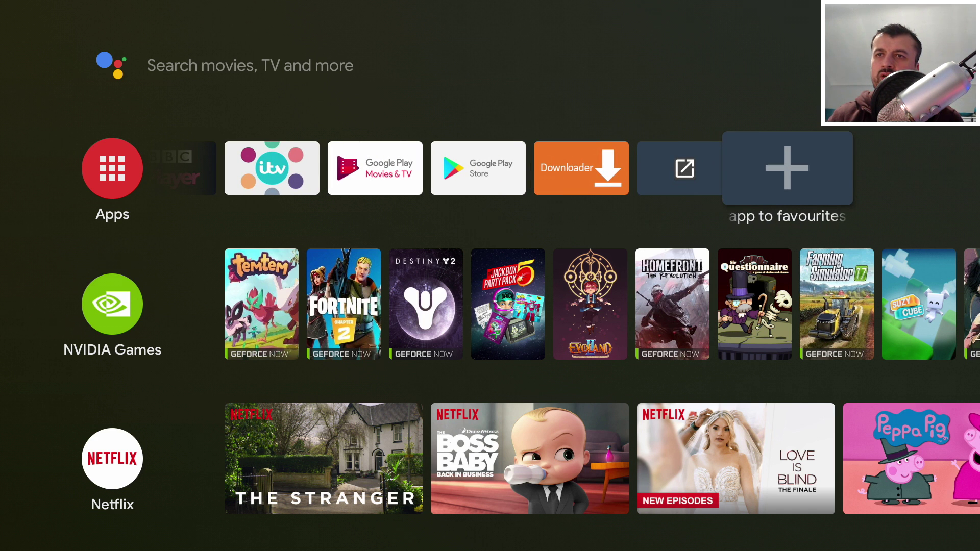
{"action": "key", "text": "Return"}
{"action": "key", "text": "Down"}
{"action": "key", "text": "Down"}
{"action": "key", "text": "Down"}
{"action": "key", "text": "Down"}
{"action": "key", "text": "Down"}
{"action": "key", "text": "Down"}
{"action": "key", "text": "Down"}
{"action": "key", "text": "Down"}
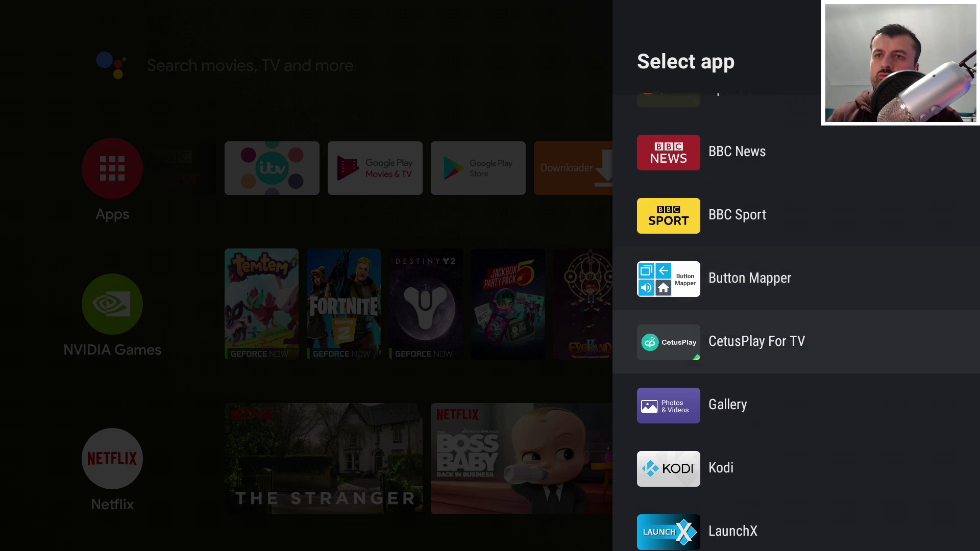
{"action": "key", "text": "Down"}
{"action": "key", "text": "Down"}
{"action": "key", "text": "Down"}
{"action": "key", "text": "Down"}
{"action": "key", "text": "Down"}
{"action": "key", "text": "Down"}
{"action": "key", "text": "Down"}
{"action": "key", "text": "Down"}
{"action": "key", "text": "Down"}
{"action": "key", "text": "Down"}
{"action": "key", "text": "Down"}
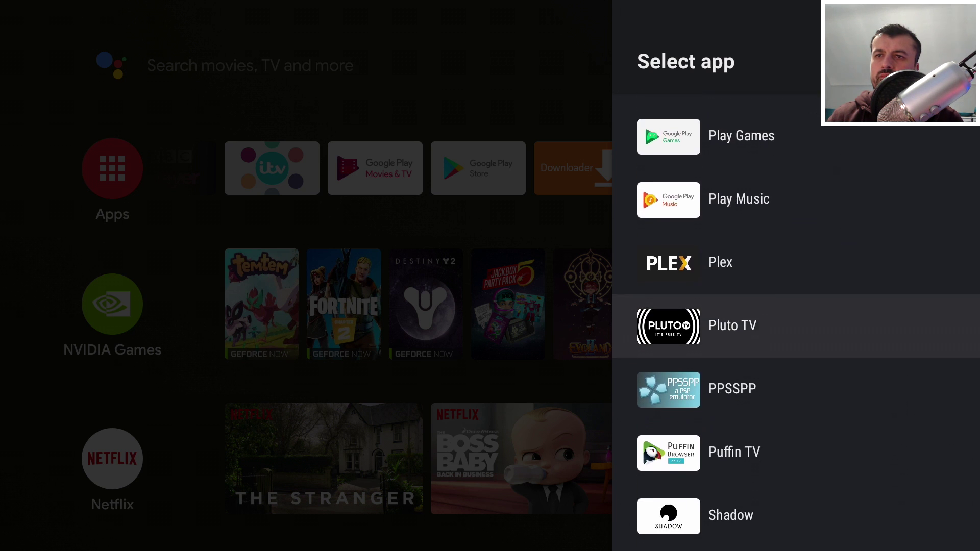
{"action": "key", "text": "Escape"}
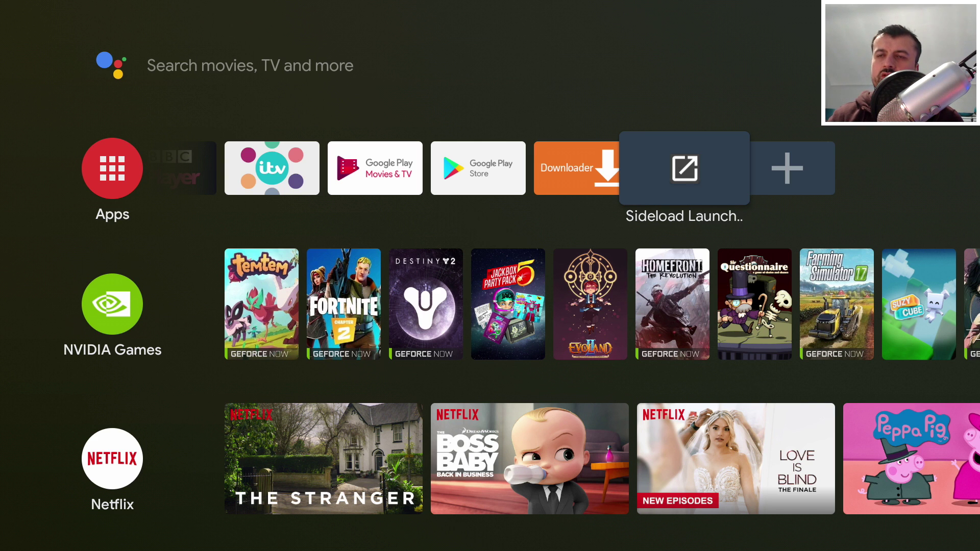
{"action": "key", "text": "Return"}
Step: Move through the Sideload Launcher app grid to Remote ADB Shell and launch it
{"action": "key", "text": "Down"}
{"action": "key", "text": "Down"}
{"action": "key", "text": "Left"}
{"action": "key", "text": "Down"}
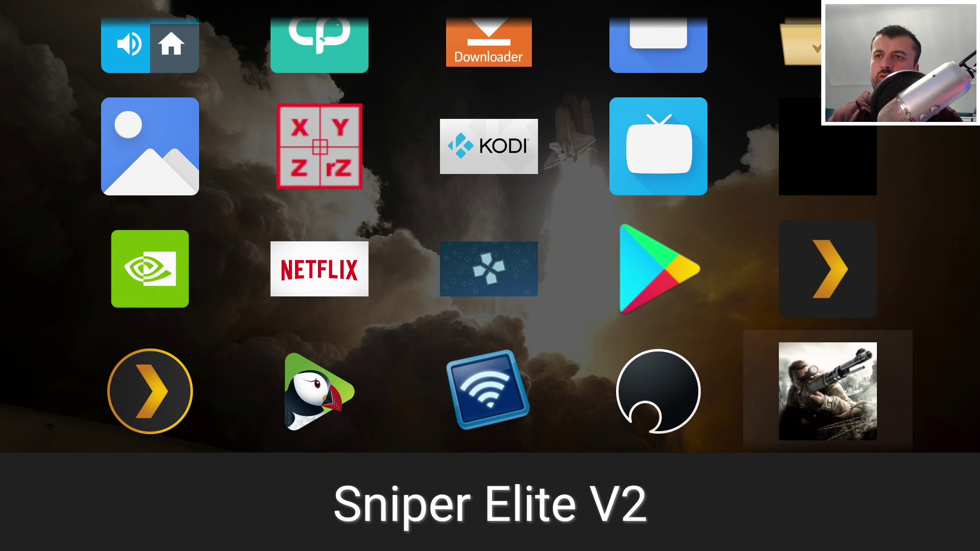
{"action": "key", "text": "Down"}
{"action": "key", "text": "Up"}
{"action": "key", "text": "Left"}
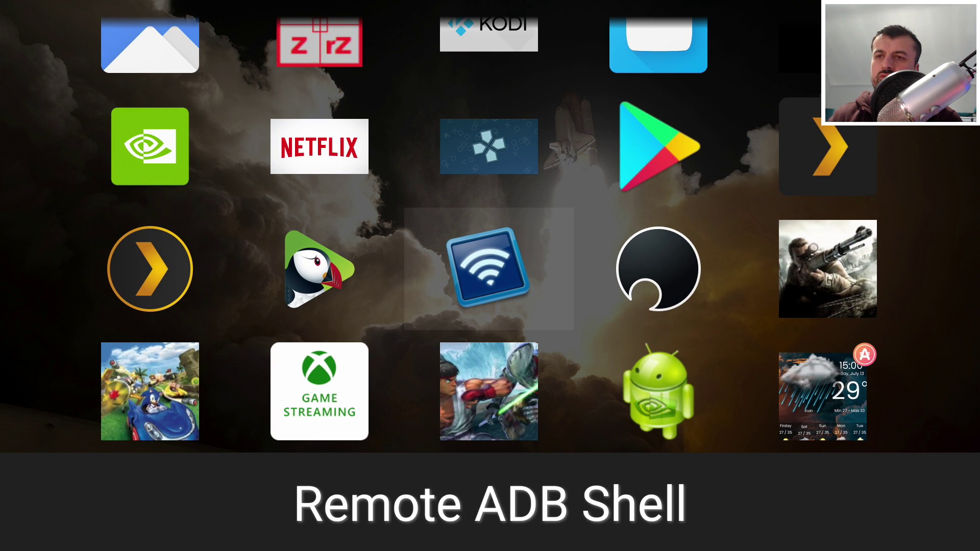
{"action": "key", "text": "Return"}
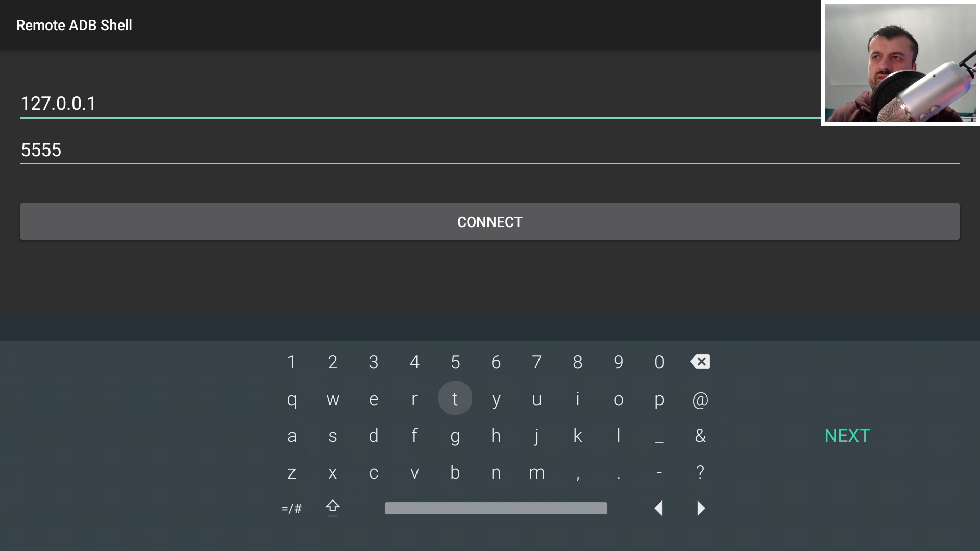
Step: Dismiss the keyboard and connect Remote ADB Shell to 127.0.0.1 on port 5555
{"action": "key", "text": "Right"}
{"action": "key", "text": "Right"}
{"action": "key", "text": "Right"}
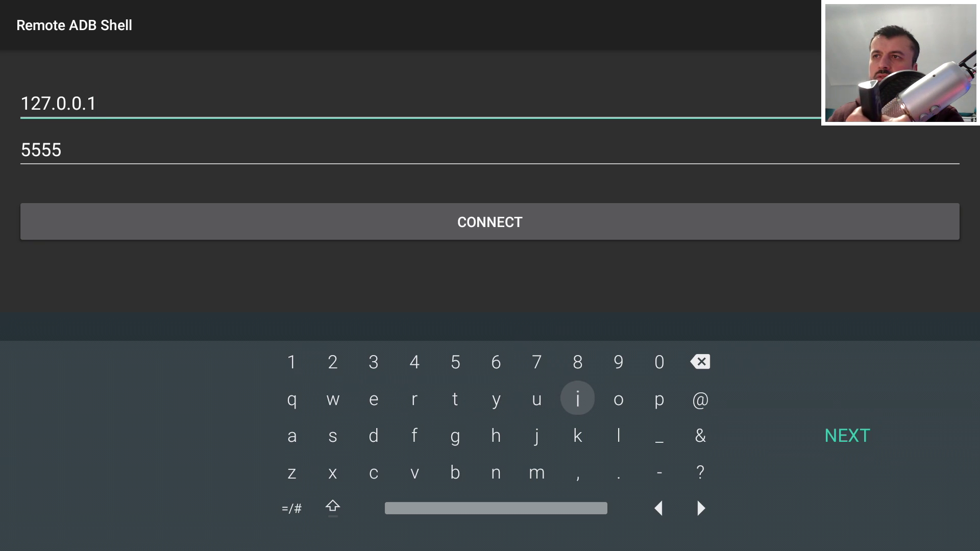
{"action": "key", "text": "Escape"}
{"action": "key", "text": "Down"}
{"action": "key", "text": "Down"}
{"action": "key", "text": "Down"}
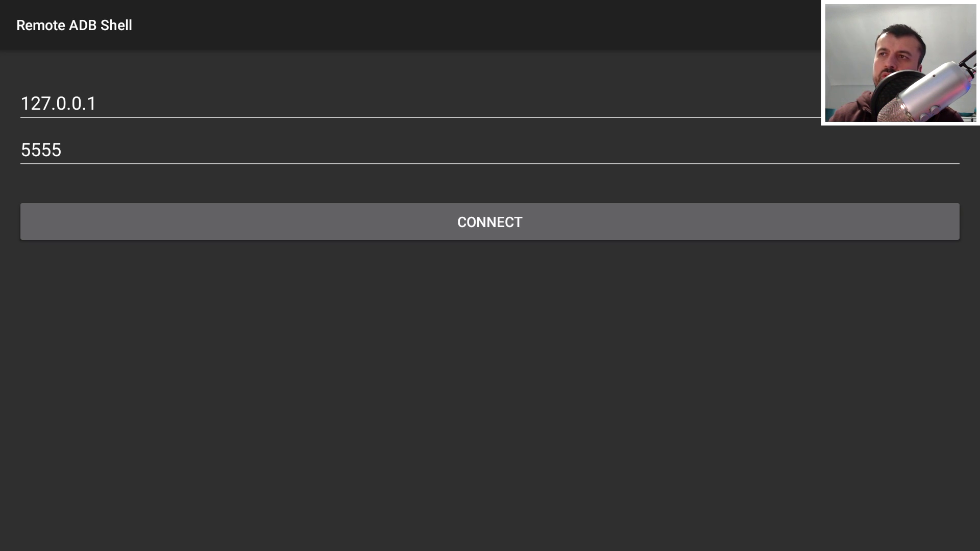
{"action": "left_click", "coordinate": [61, 149]}
{"action": "left_click", "coordinate": [97, 103]}
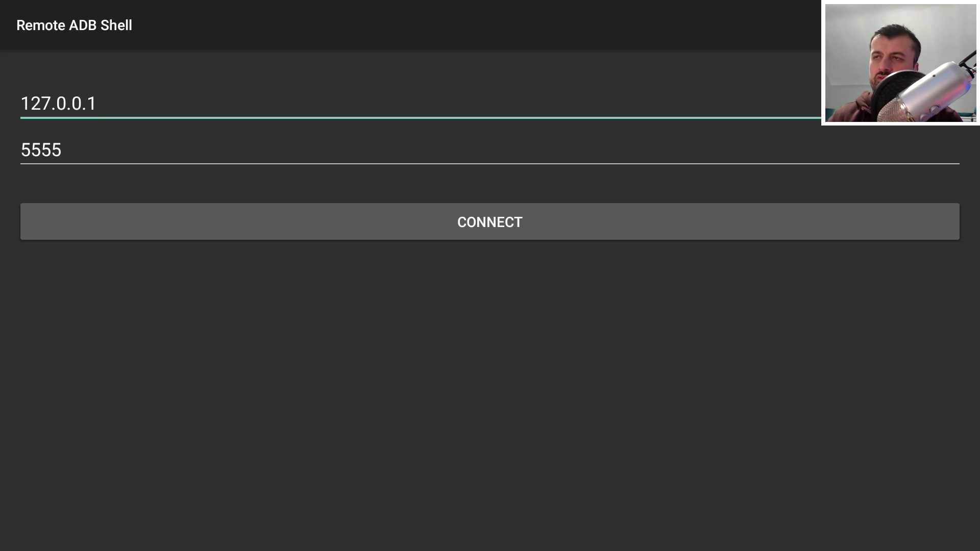
{"action": "key", "text": "Down"}
{"action": "key", "text": "Down"}
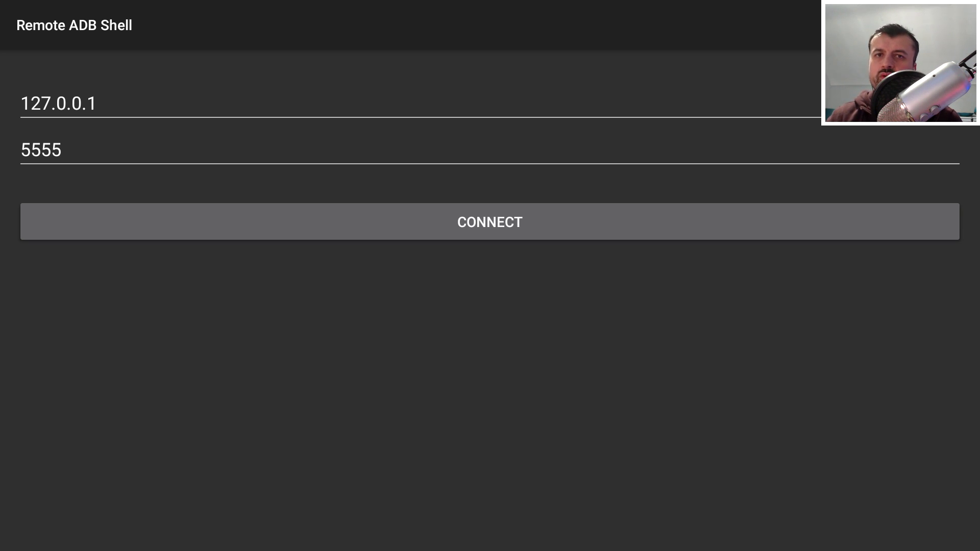
{"action": "key", "text": "Return"}
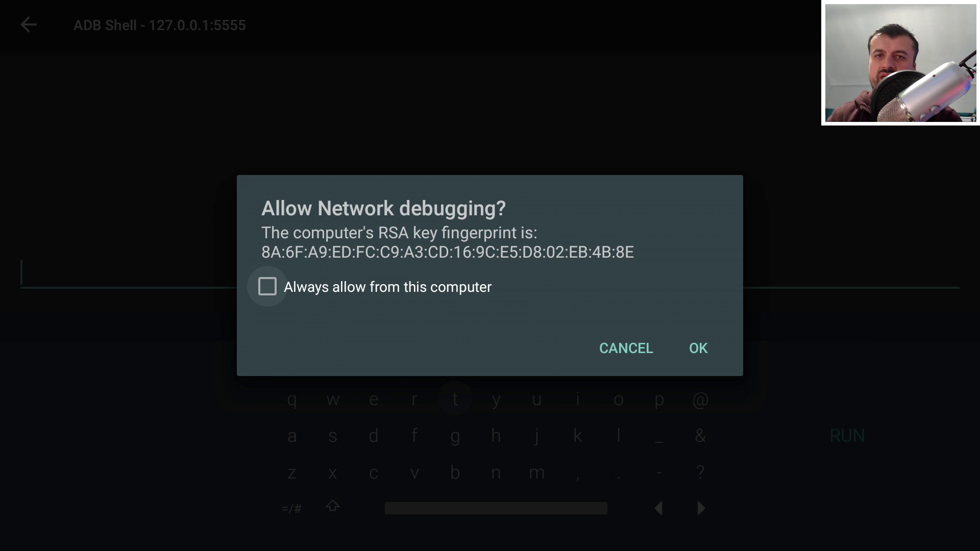
Step: Tick 'Always allow from this computer' and accept the network debugging request
{"action": "key", "text": "Down"}
{"action": "key", "text": "Left"}
{"action": "key", "text": "Up"}
{"action": "key", "text": "Return"}
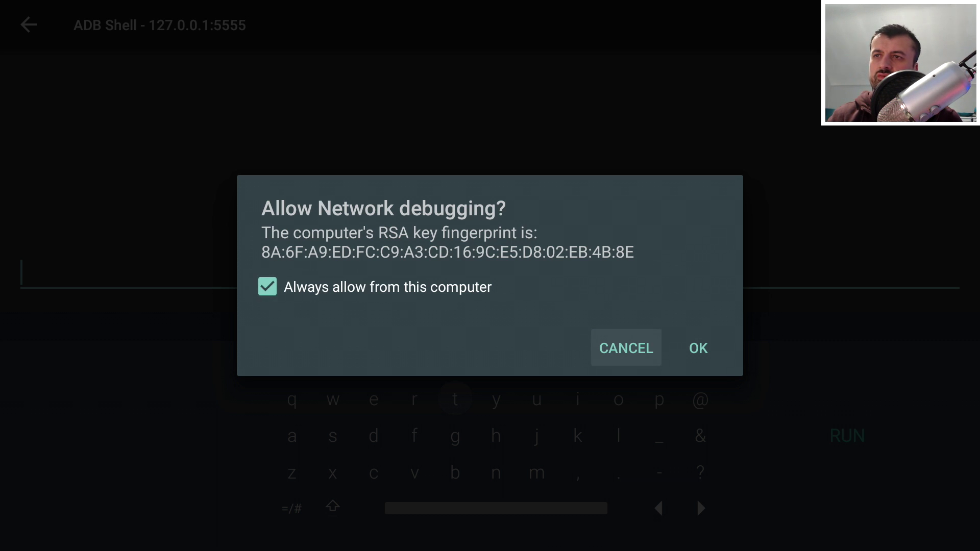
{"action": "key", "text": "Right"}
{"action": "key", "text": "Return"}
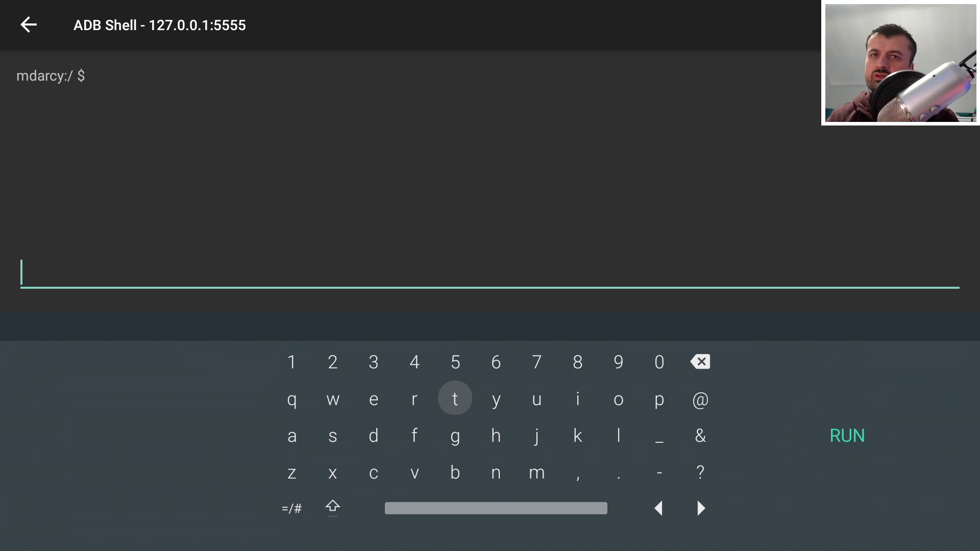
{"action": "key", "text": "Down"}
{"action": "key", "text": "Left"}
{"action": "key", "text": "Left"}
{"action": "key", "text": "Up"}
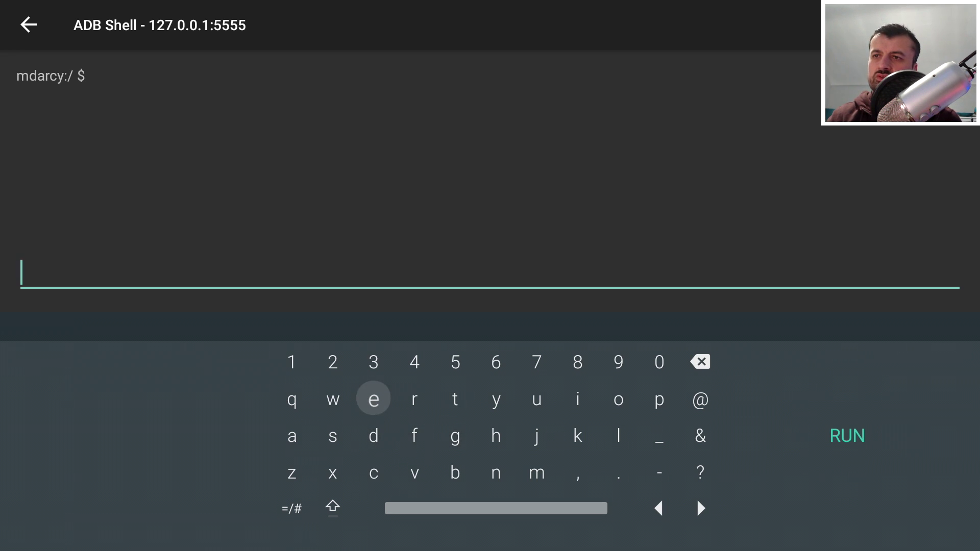
{"action": "key", "text": "Right"}
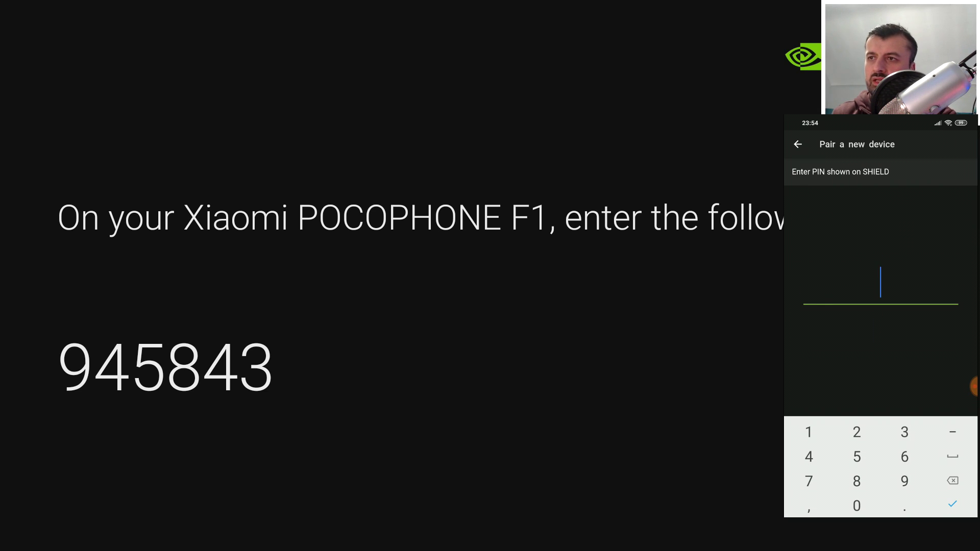
Step: Enter the pairing PIN shown on the TV into the phone app's PIN field
{"action": "type", "text": "9458"}
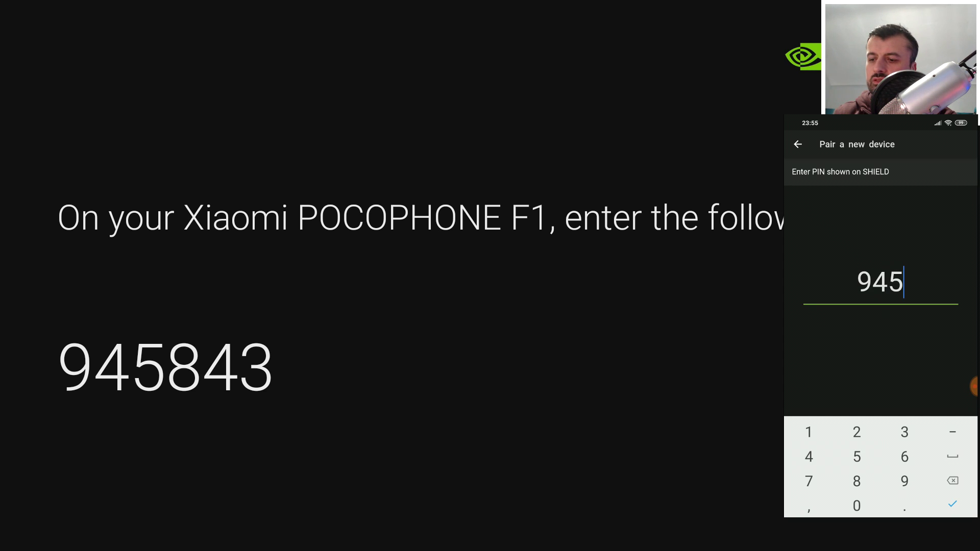